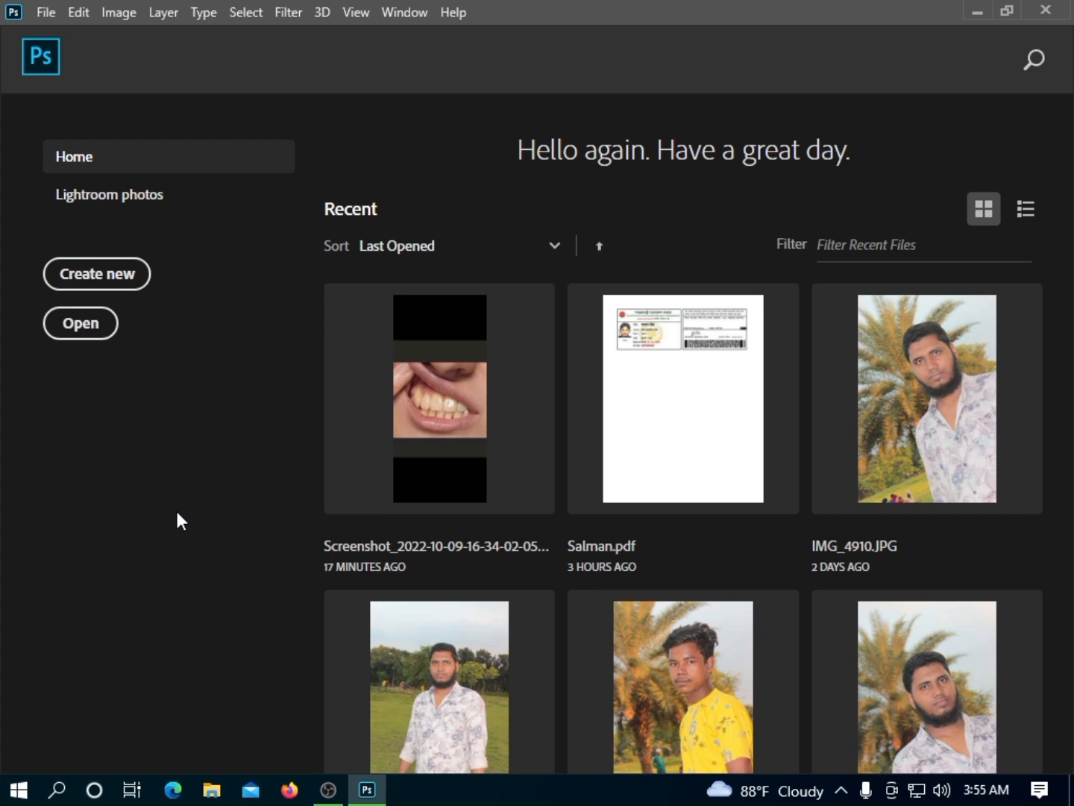
click(68, 333)
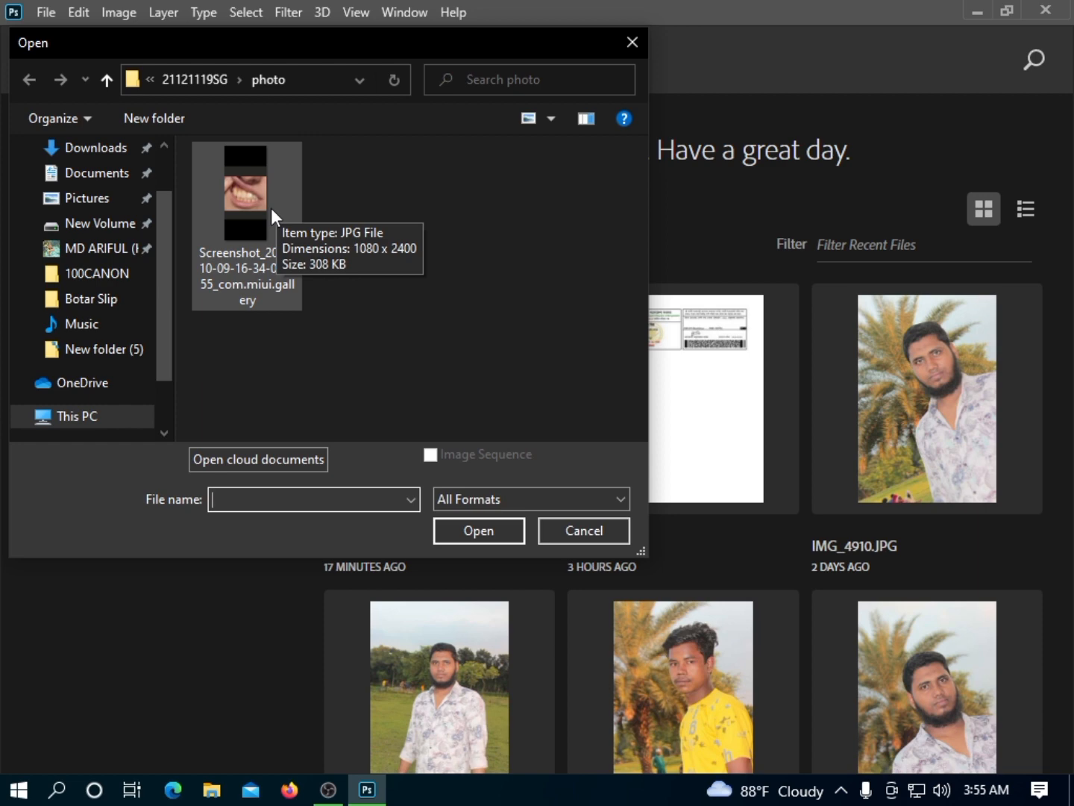
double_click(271, 208)
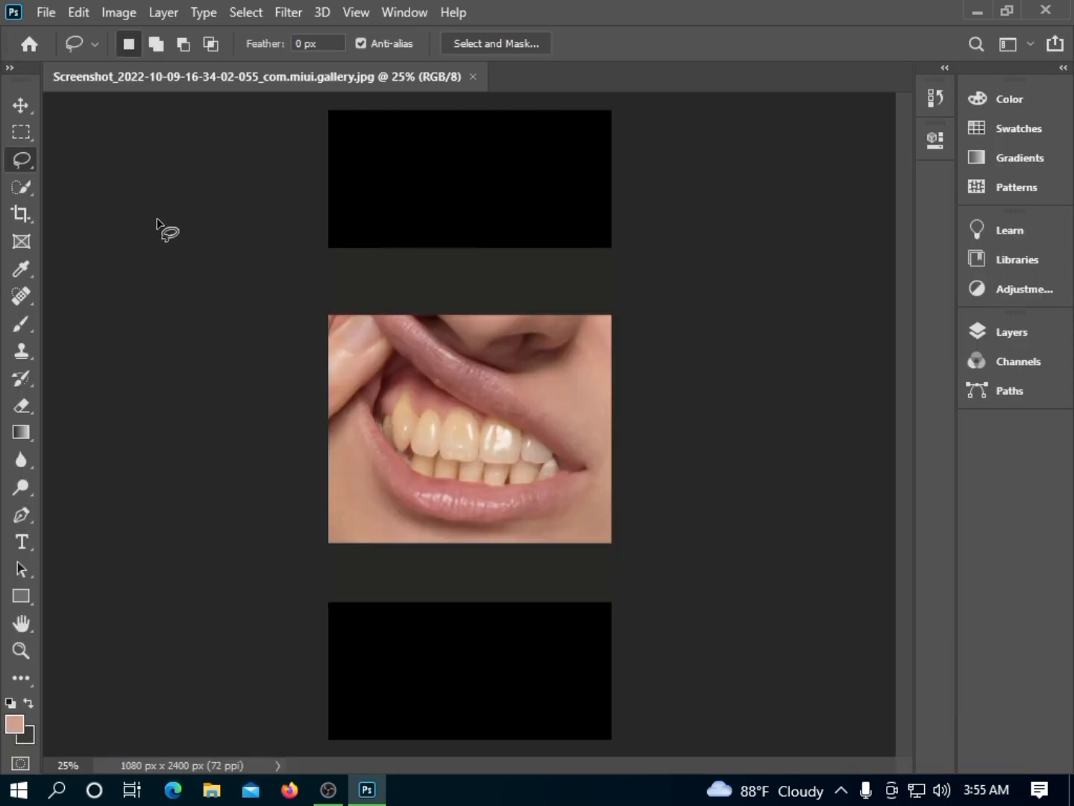
click(21, 214)
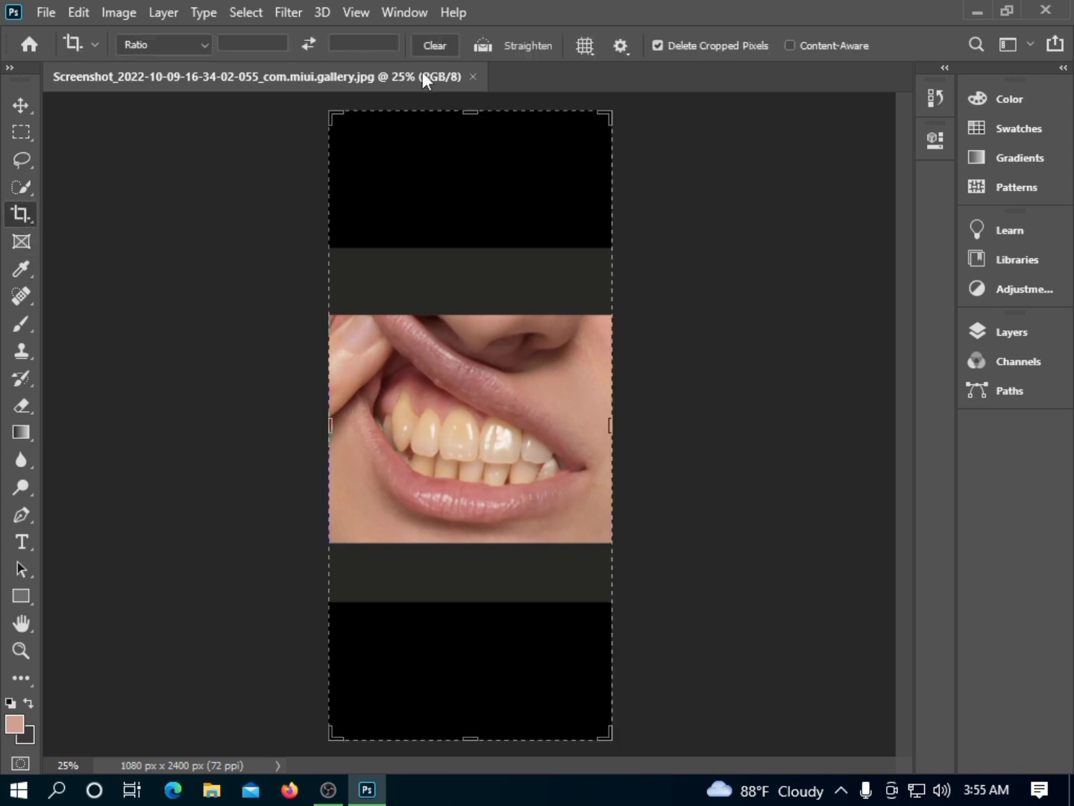
drag(332, 116, 333, 215)
drag(607, 634, 608, 540)
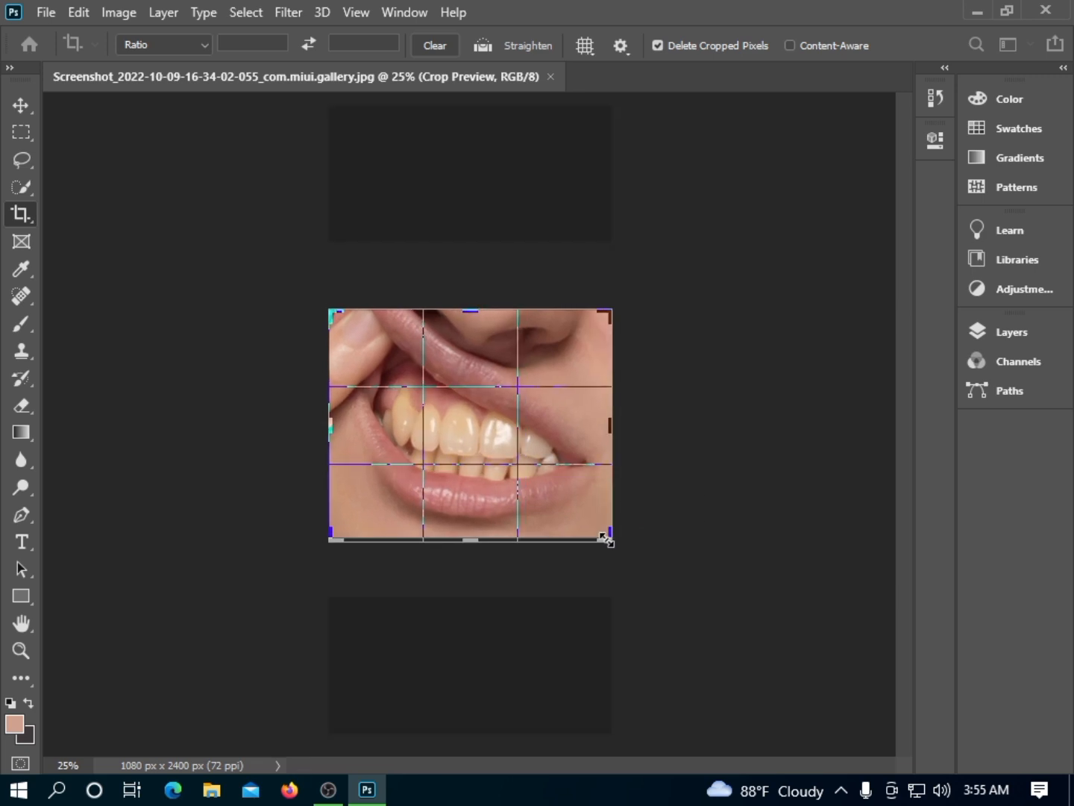
key(Return)
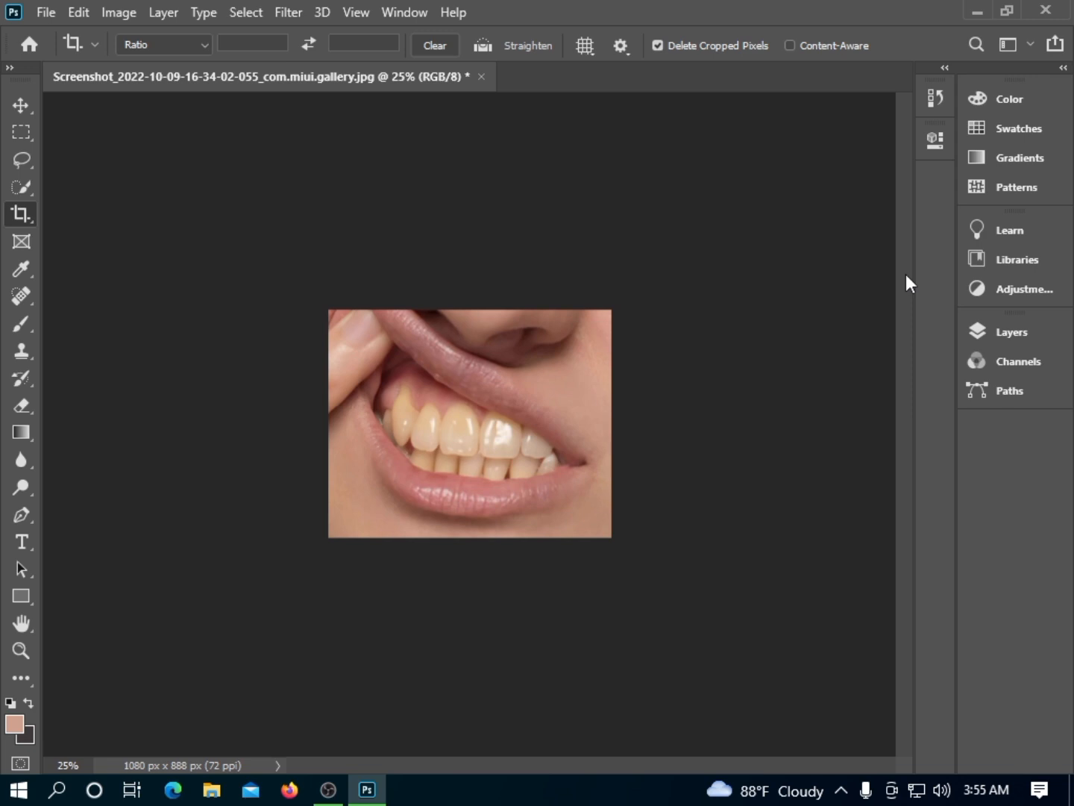
Select all upper and lower teeth with one freehand Lasso outline following the gum line and the lower lip.
key(ctrl+plus)
key(ctrl+plus)
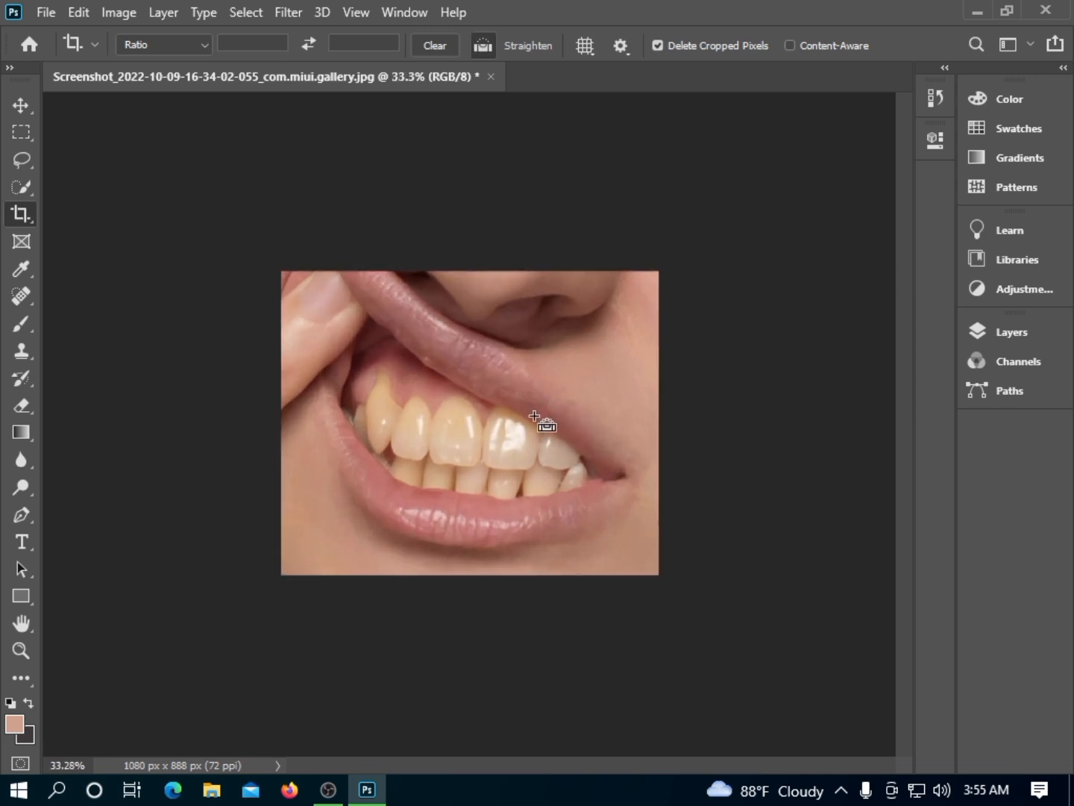
scroll(538, 429, up, 1)
scroll(544, 348, up, 1)
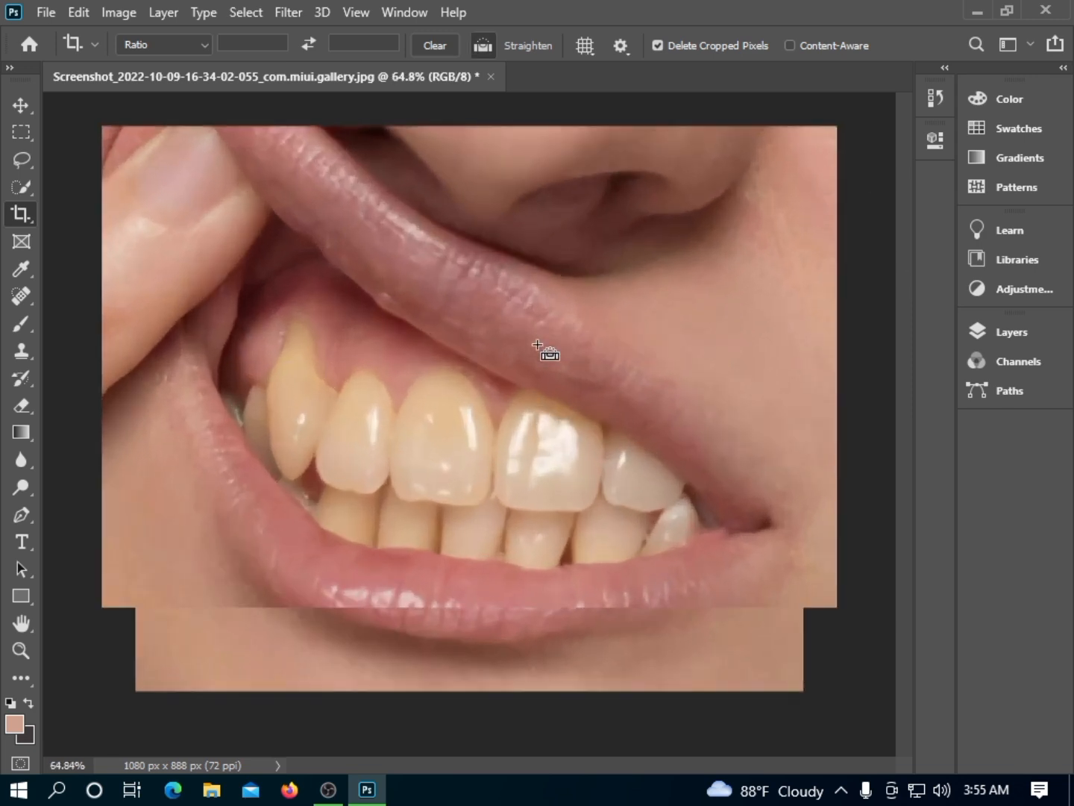
scroll(545, 351, up, 1)
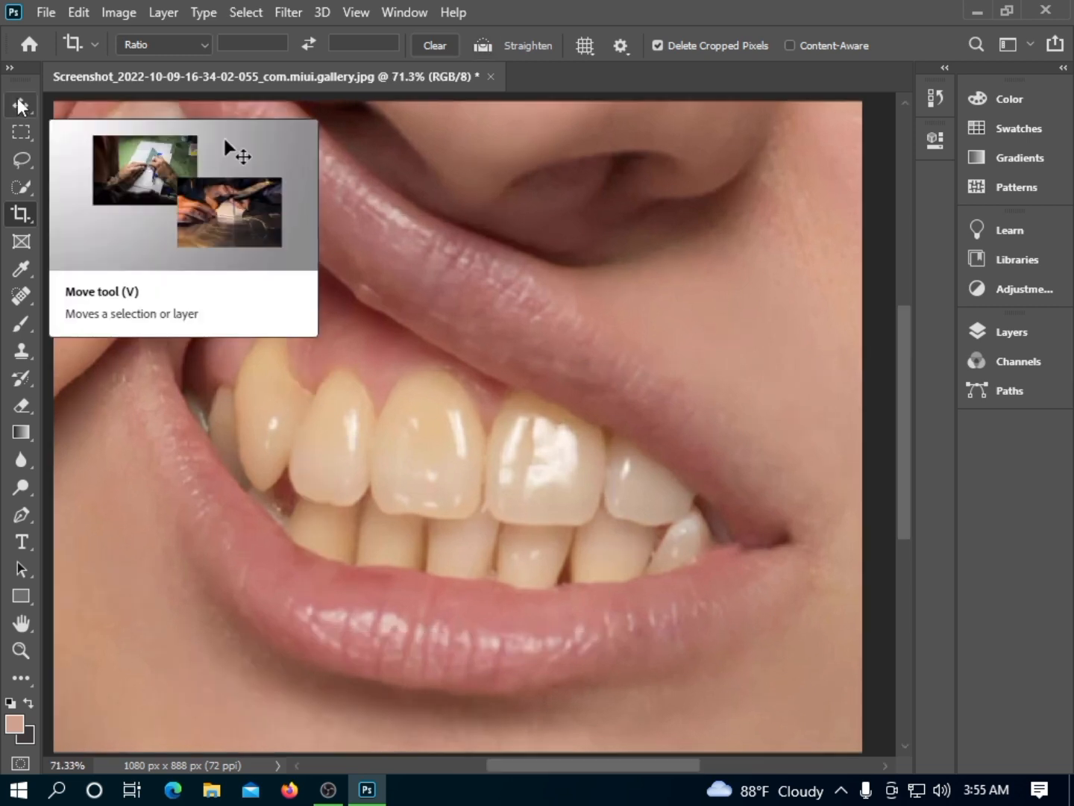
click(23, 161)
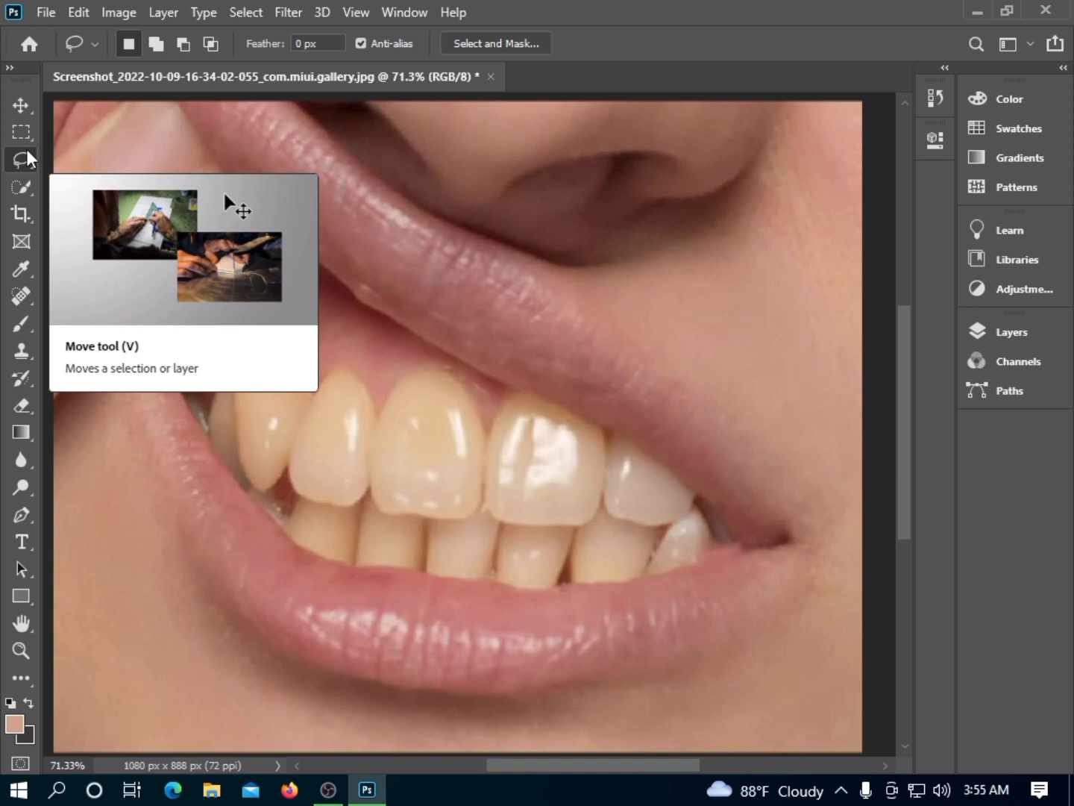
click(24, 189)
click(25, 164)
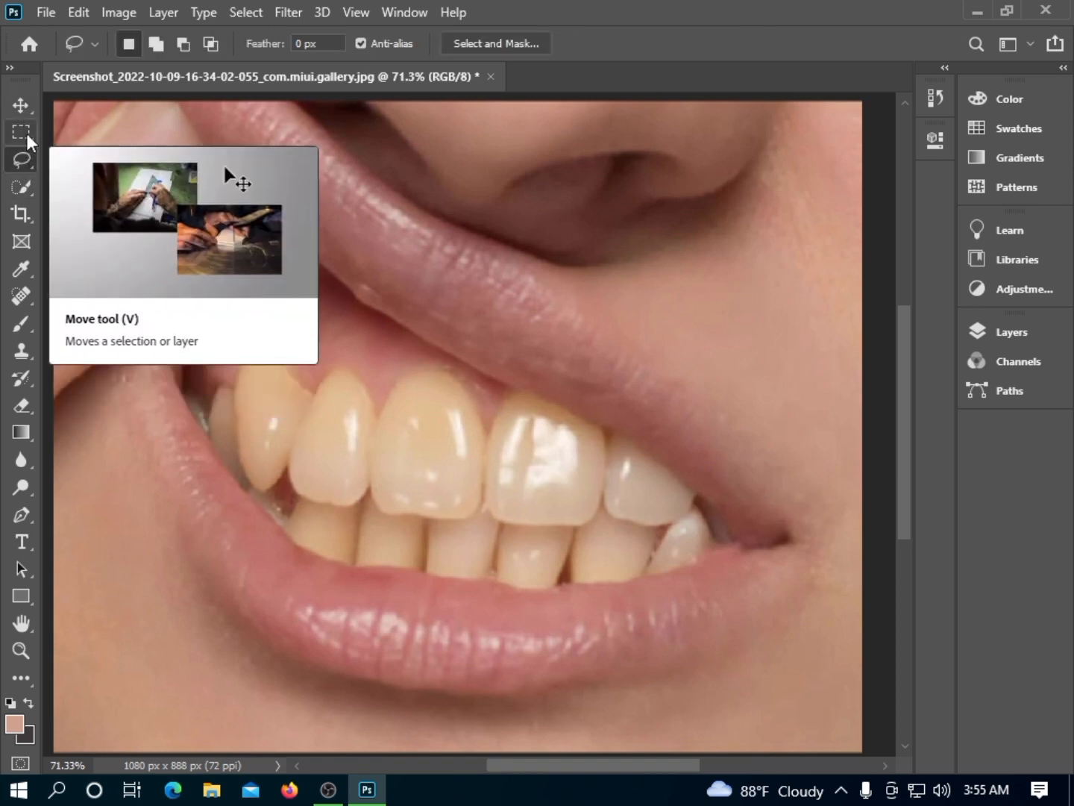
click(24, 139)
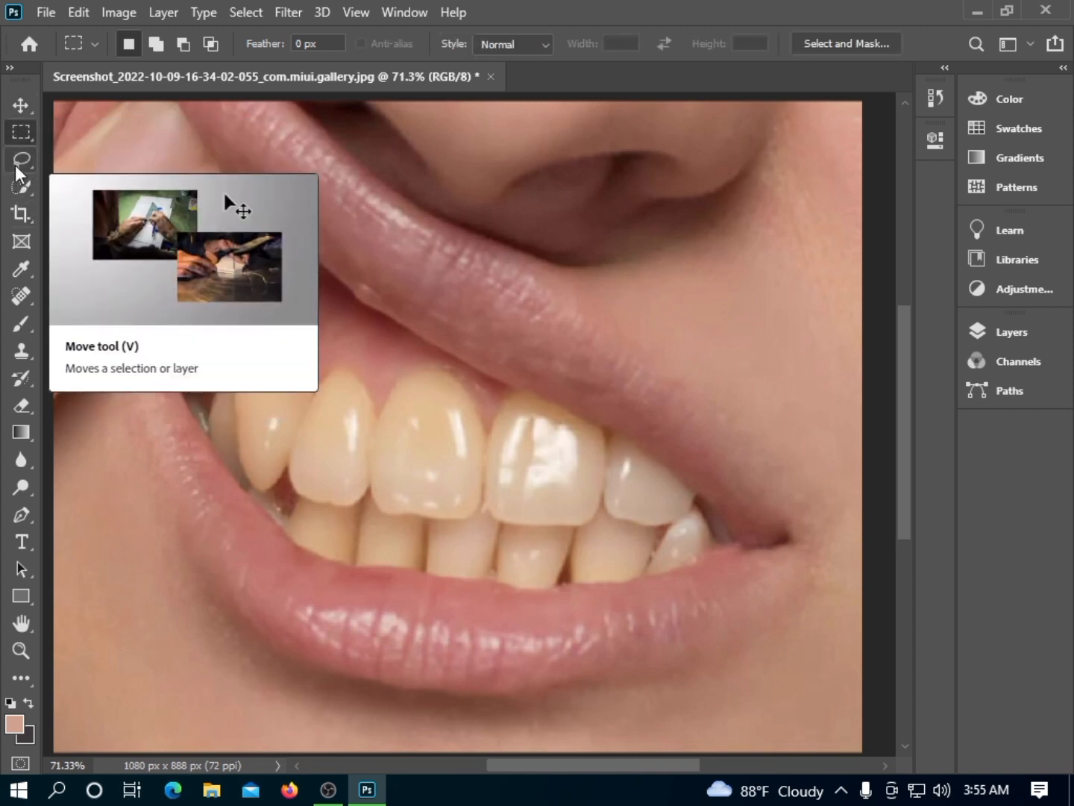
click(16, 169)
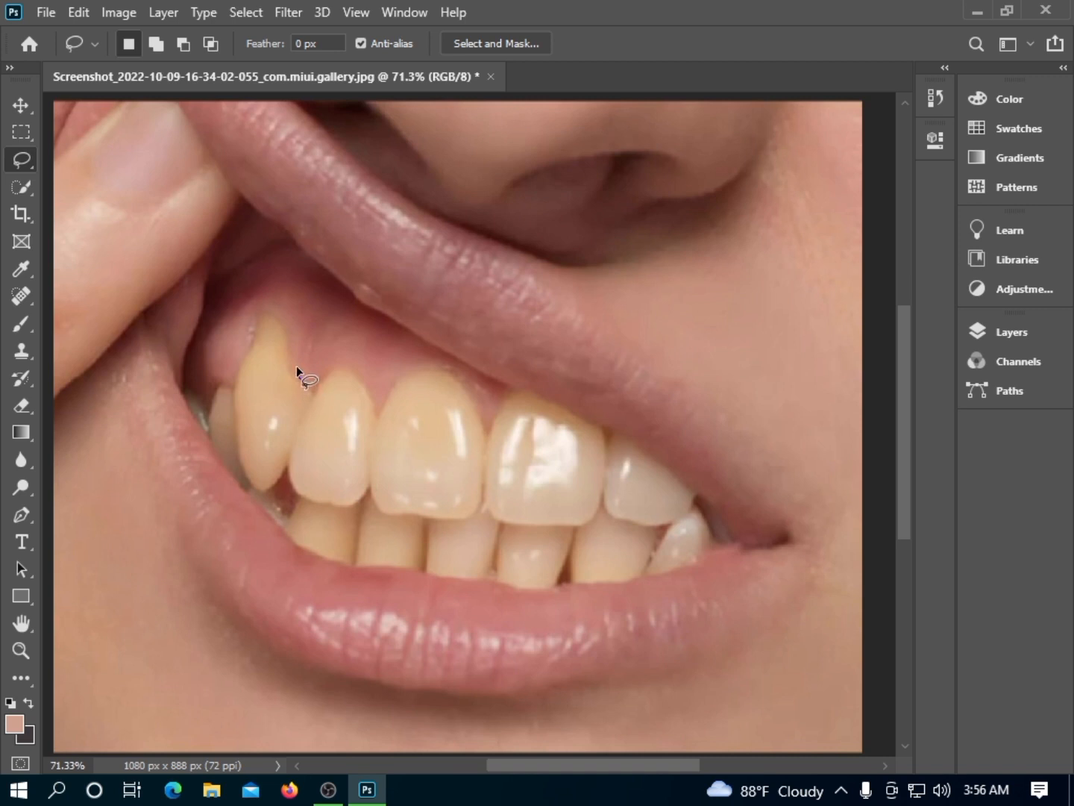
drag(292, 344, 292, 331)
mouse_move(250, 334)
mouse_down()
mouse_move(235, 380)
mouse_move(184, 390)
mouse_move(218, 472)
mouse_up()
drag(308, 553, 427, 573)
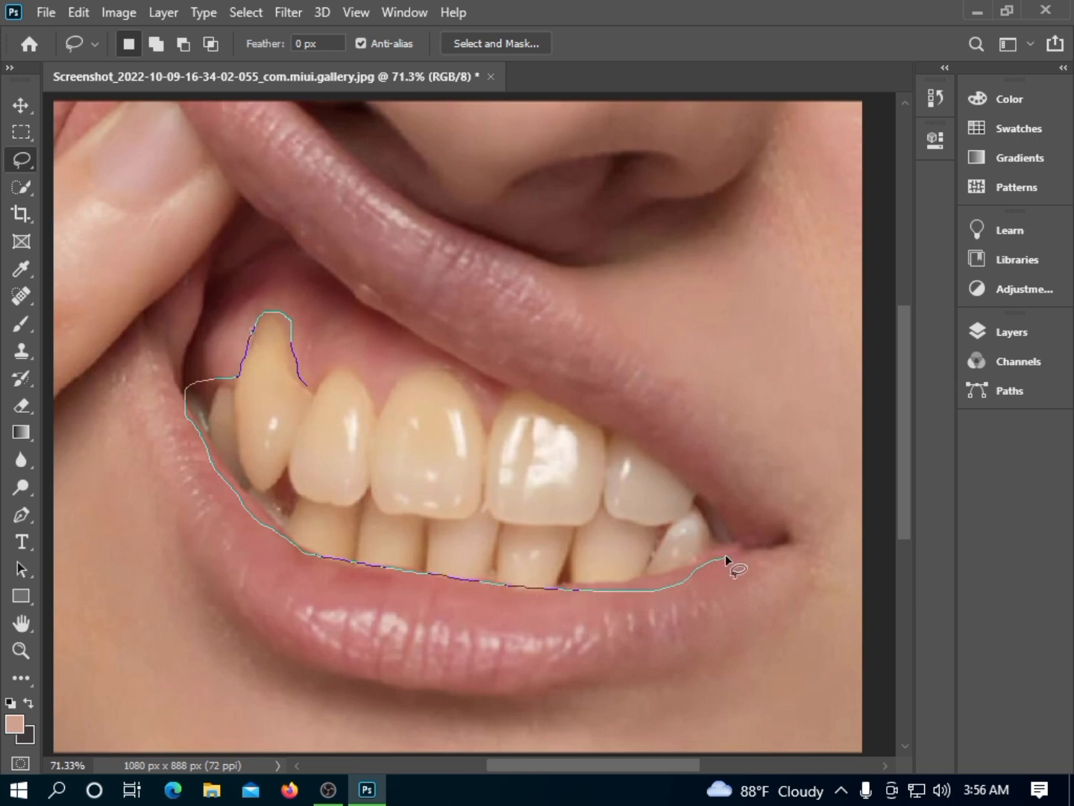
drag(717, 526, 689, 504)
drag(615, 438, 567, 412)
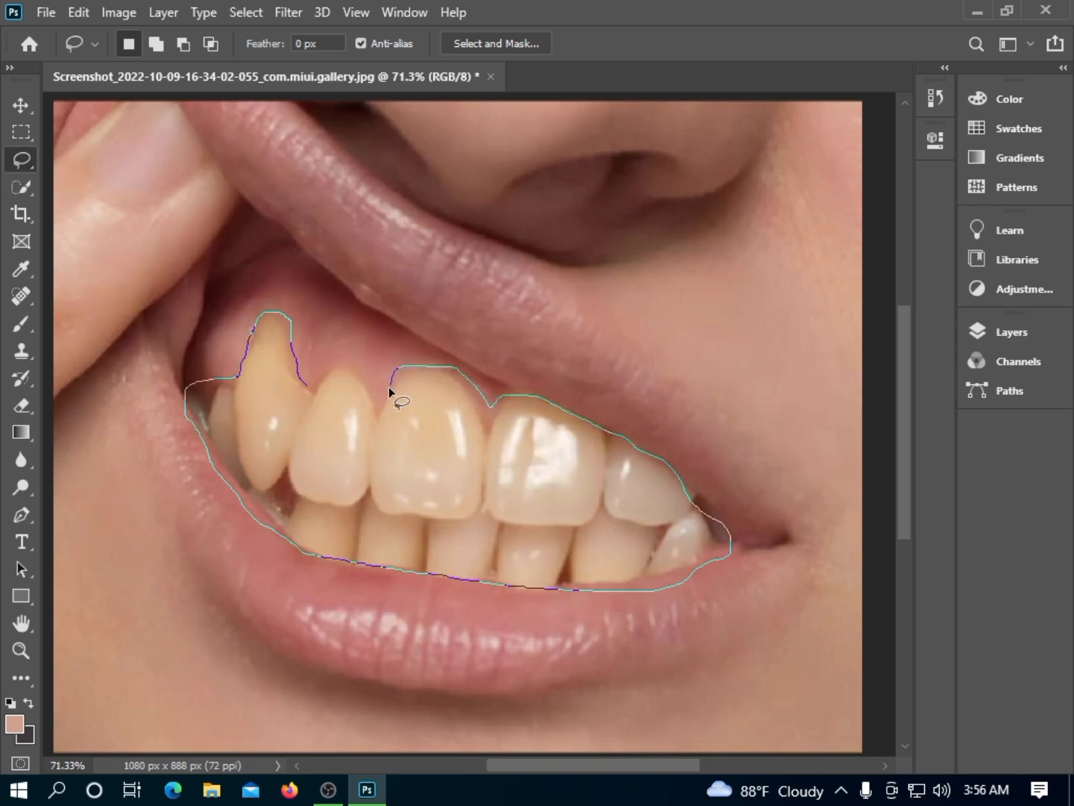
drag(321, 360, 302, 380)
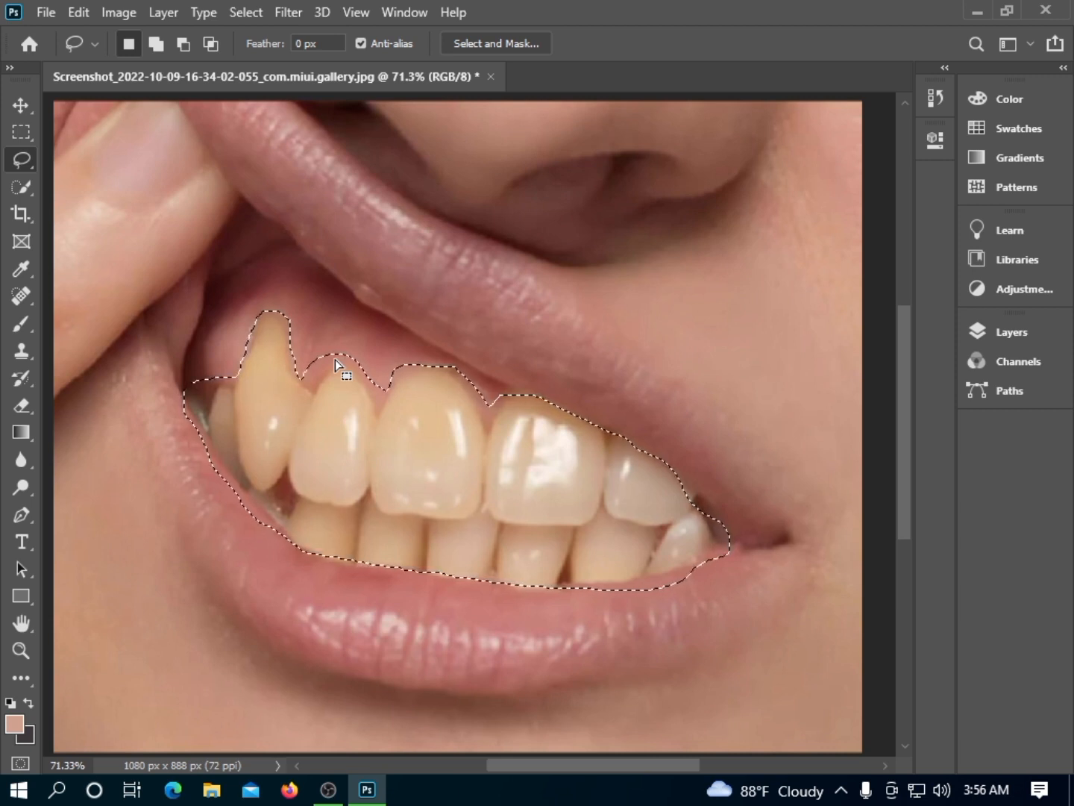
click(104, 14)
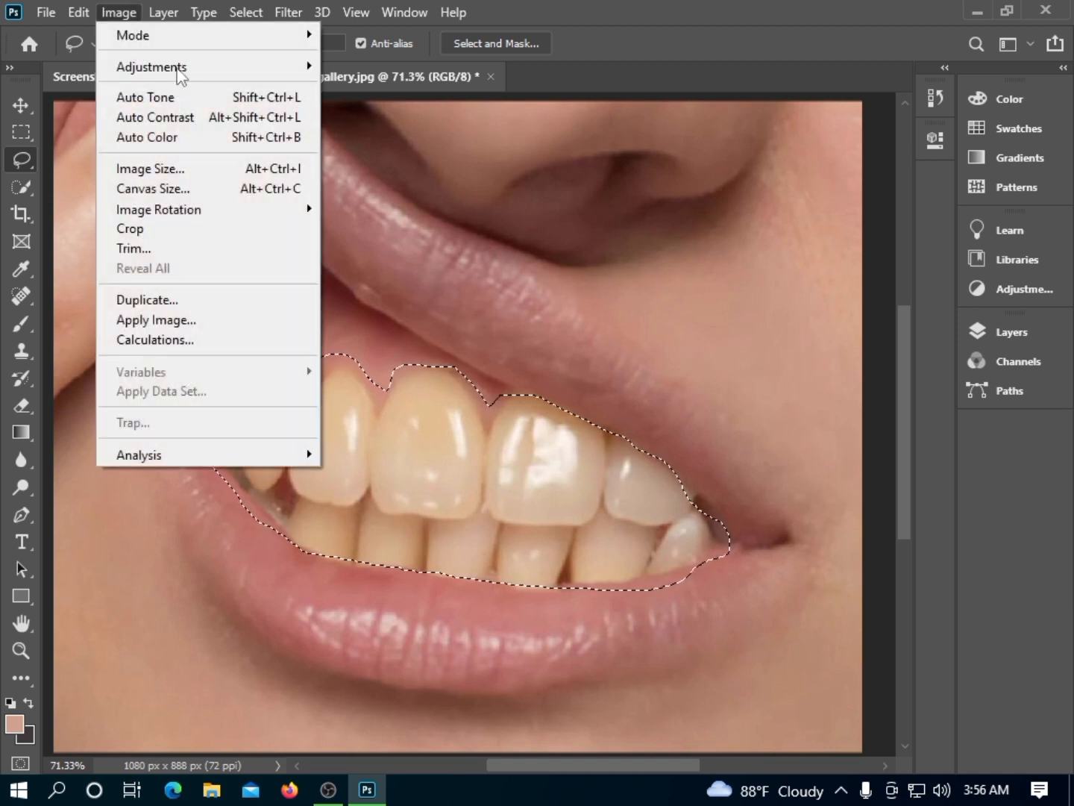
mouse_move(178, 70)
click(144, 8)
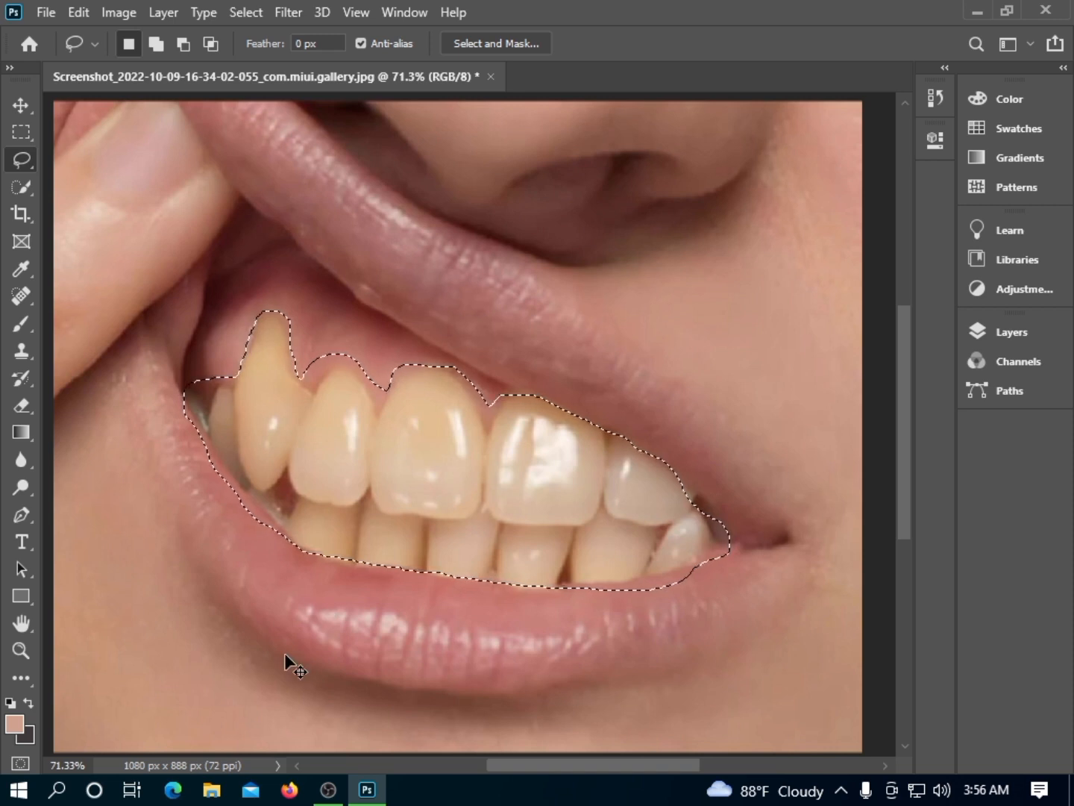
key(ctrl+j)
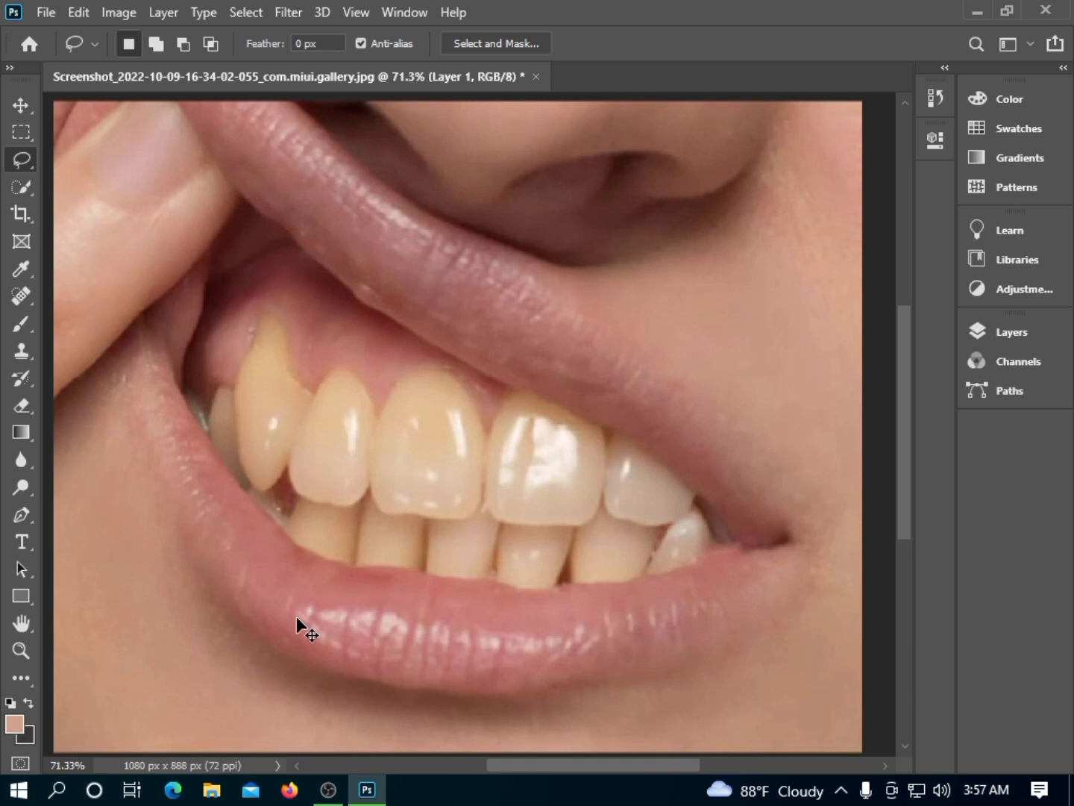
key(ctrl+z)
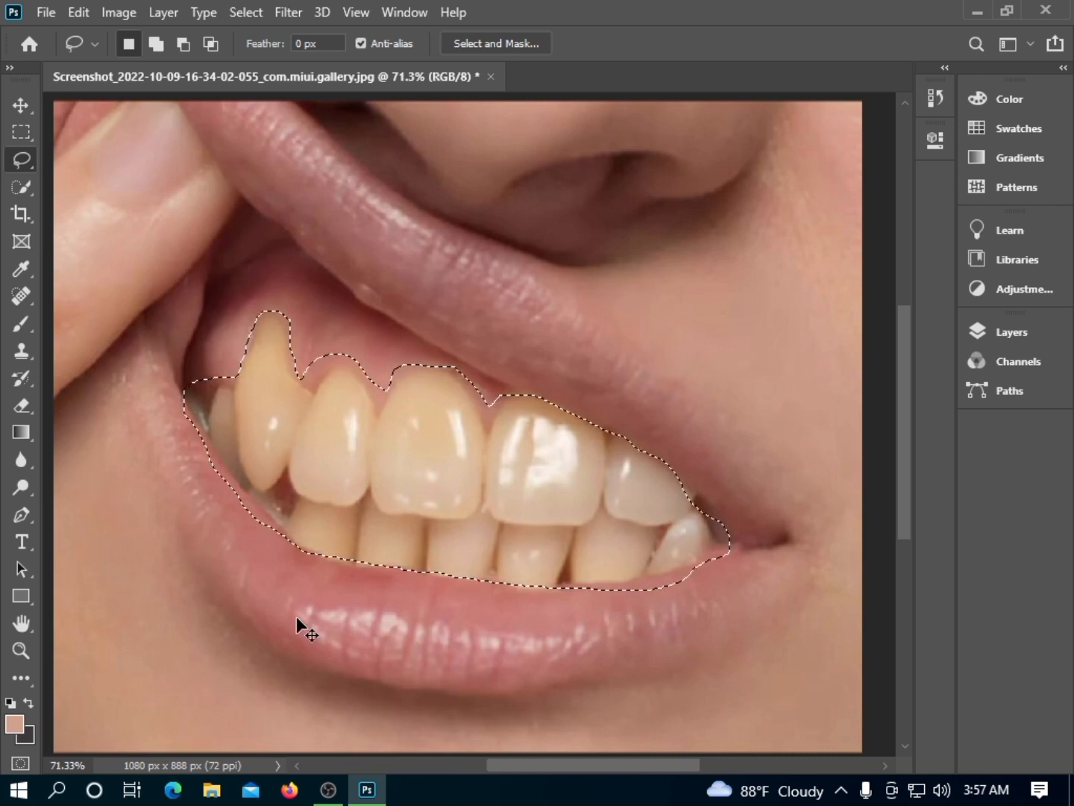
Whiten the selected teeth with a Hue/Saturation adjustment on the Yellows, setting Saturation to -84 and Lightness to +57.
key(ctrl+u)
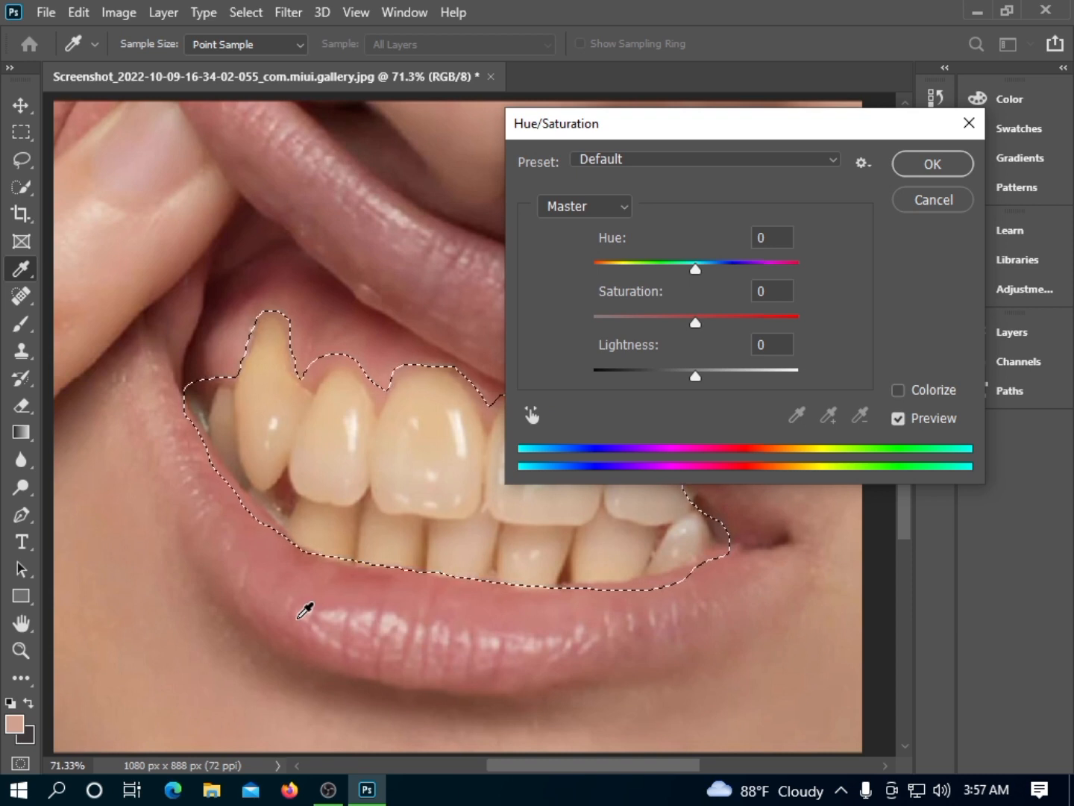
click(614, 208)
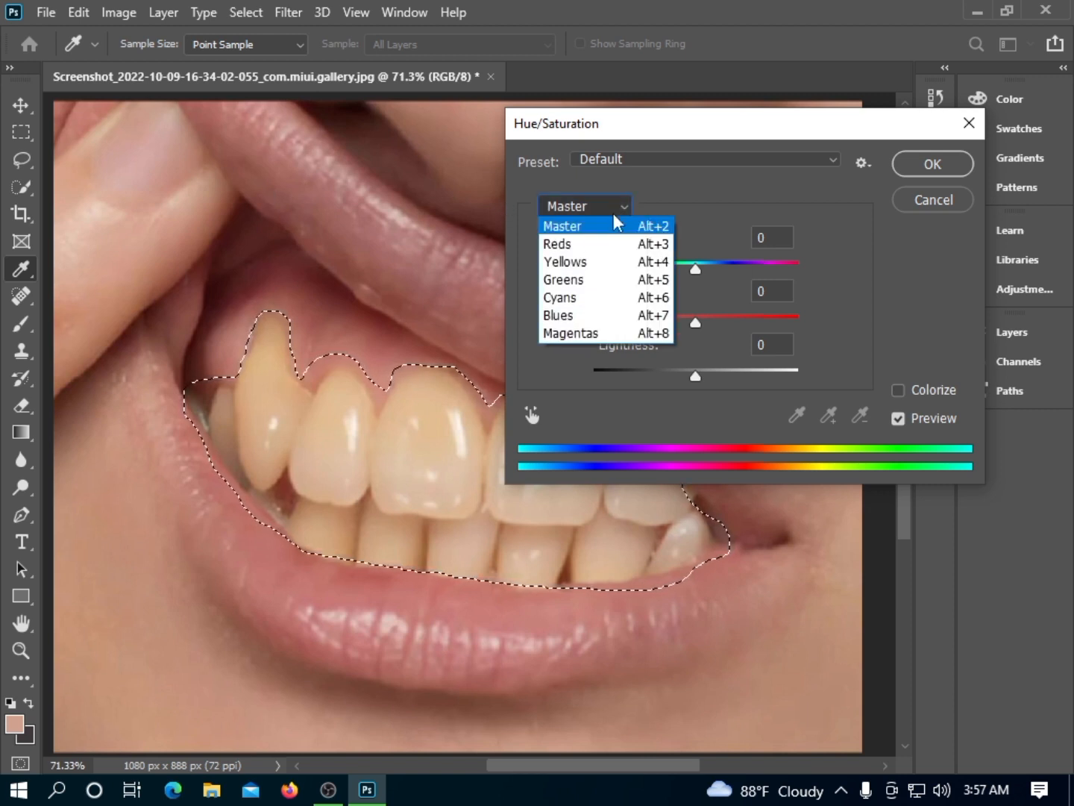
click(616, 263)
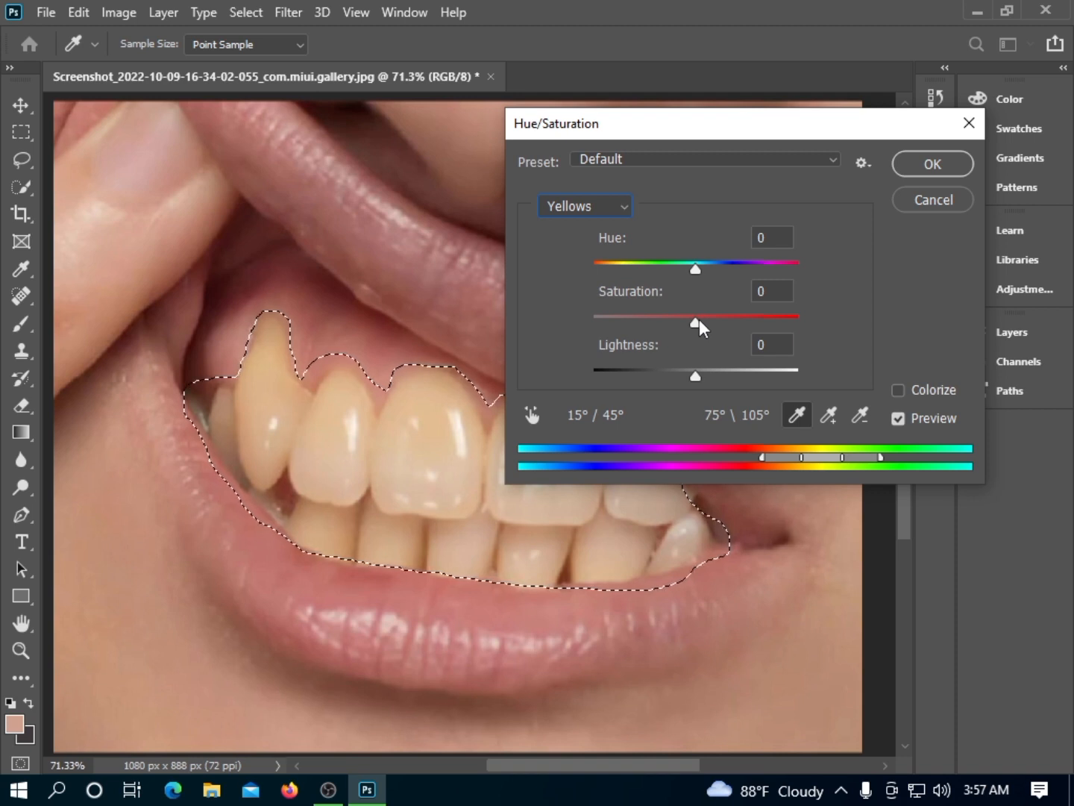
drag(699, 318, 611, 328)
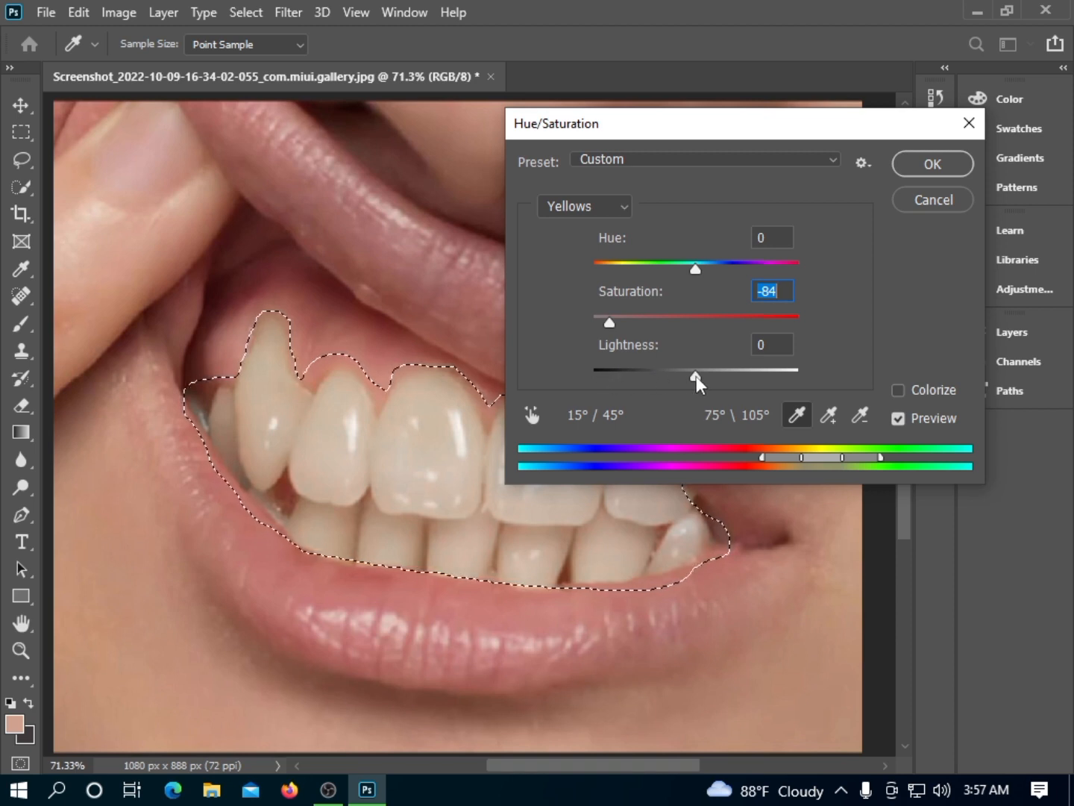
drag(695, 376, 756, 386)
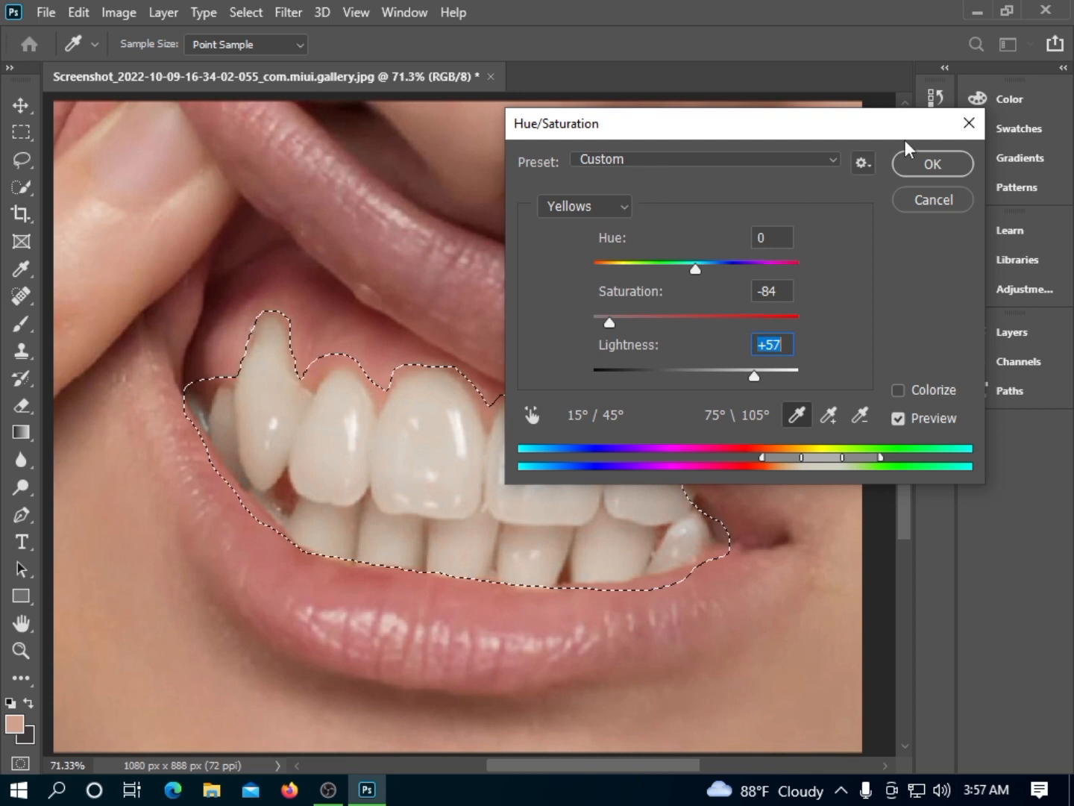
click(964, 163)
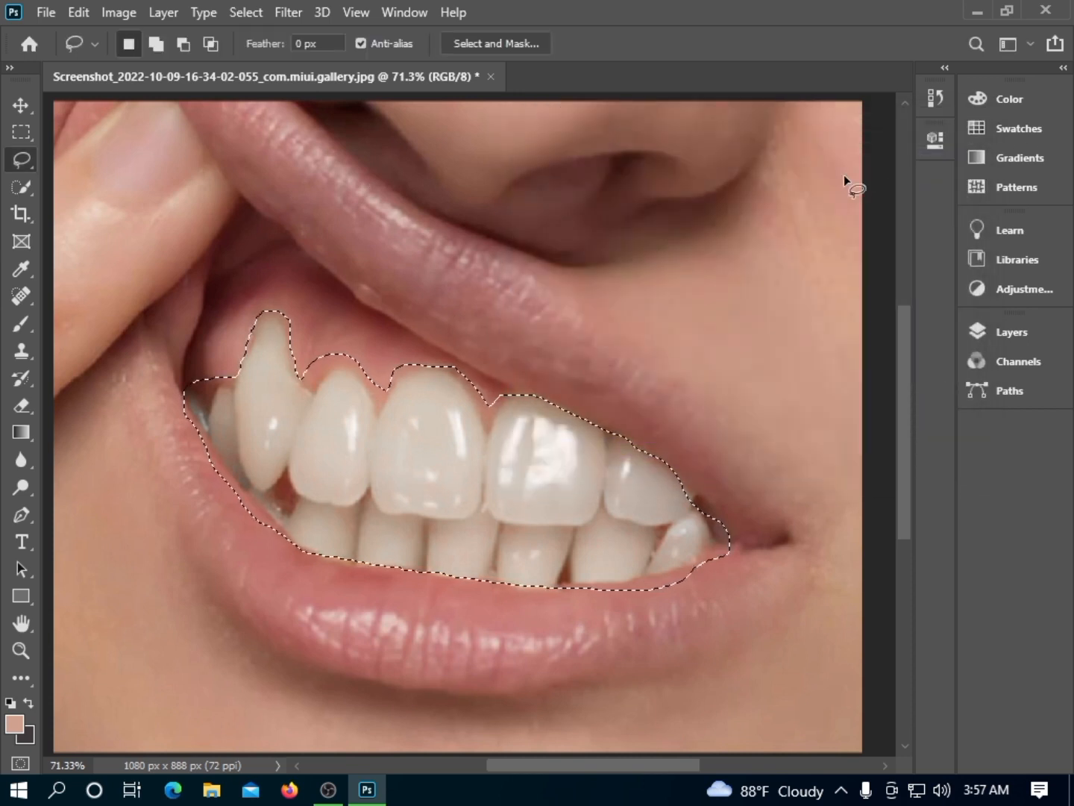